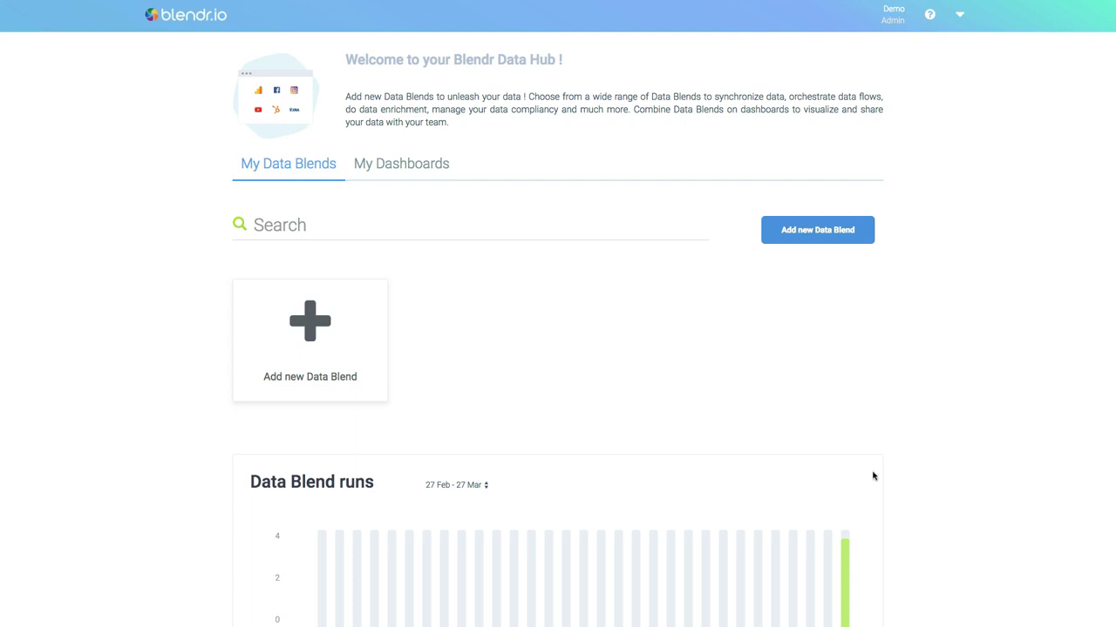
Step: Go to My Data Sources from the header account dropdown
{"action": "left_click", "coordinate": [959, 16]}
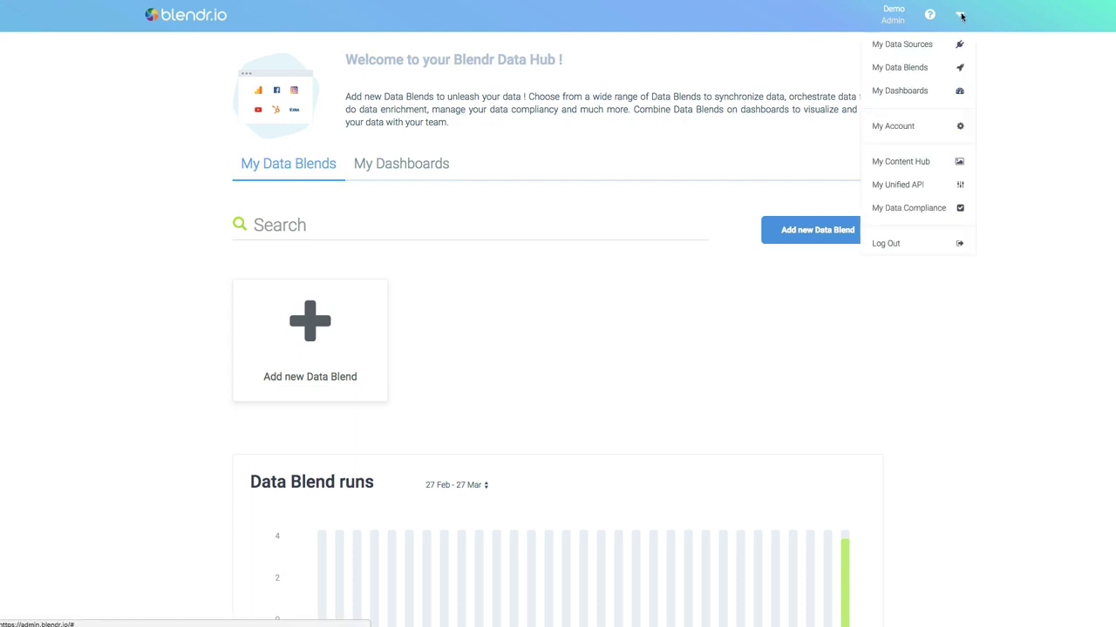
{"action": "left_click", "coordinate": [902, 45]}
Step: Find HubSpot by searching 'hubspot', link the account, and grant Blendr.io access
{"action": "left_click", "coordinate": [500, 127]}
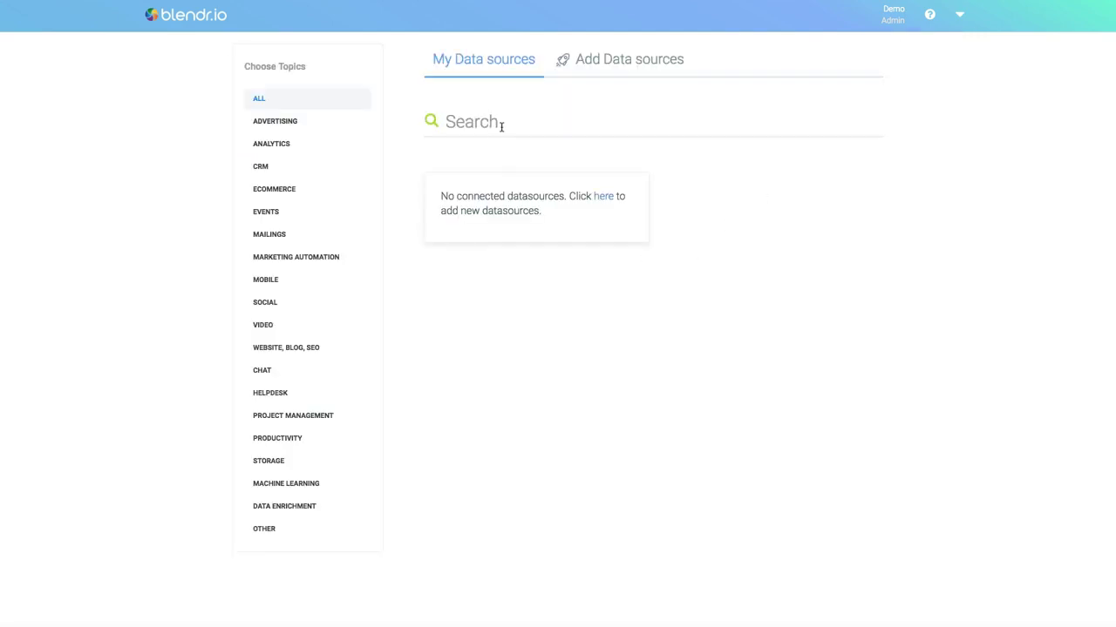
{"action": "type", "text": "hubspot"}
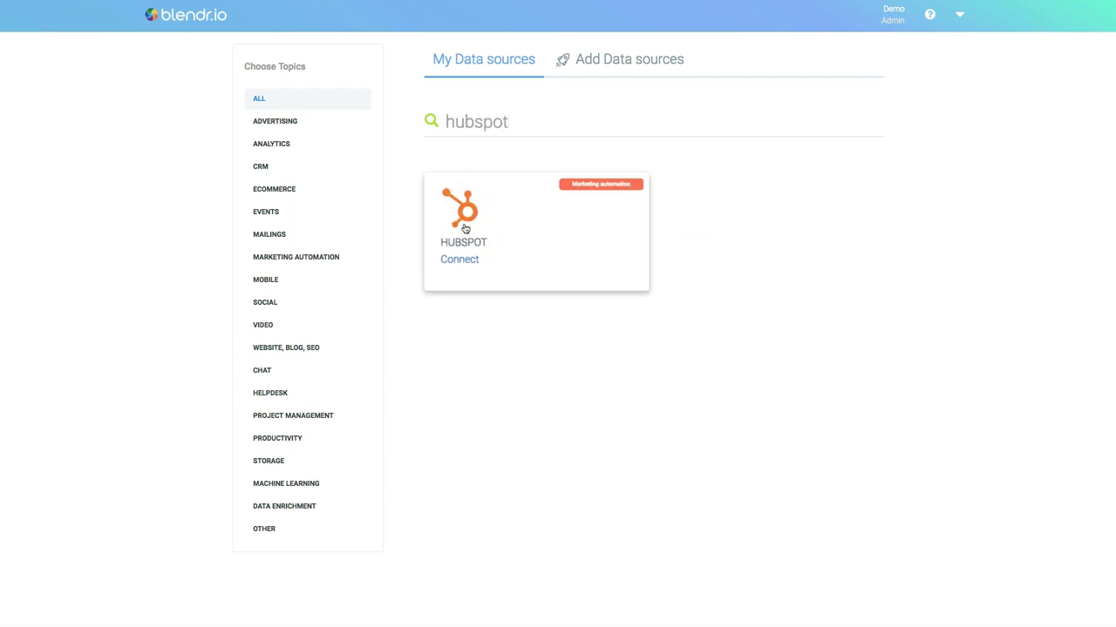
{"action": "left_click", "coordinate": [476, 225]}
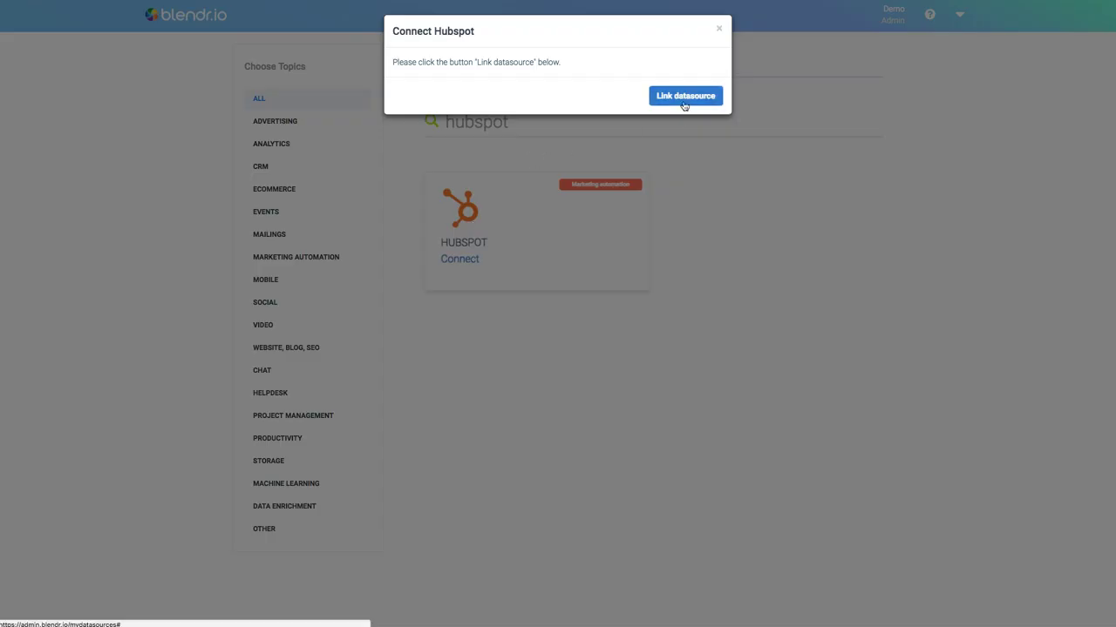
{"action": "left_click", "coordinate": [690, 101]}
{"action": "left_click", "coordinate": [693, 98]}
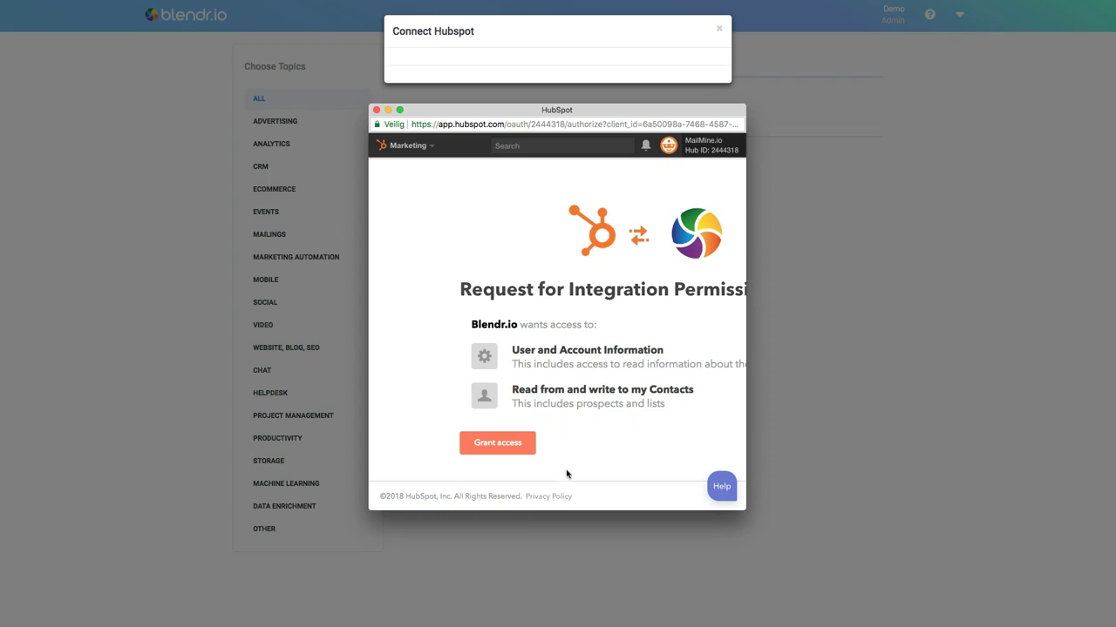
{"action": "left_click", "coordinate": [500, 448]}
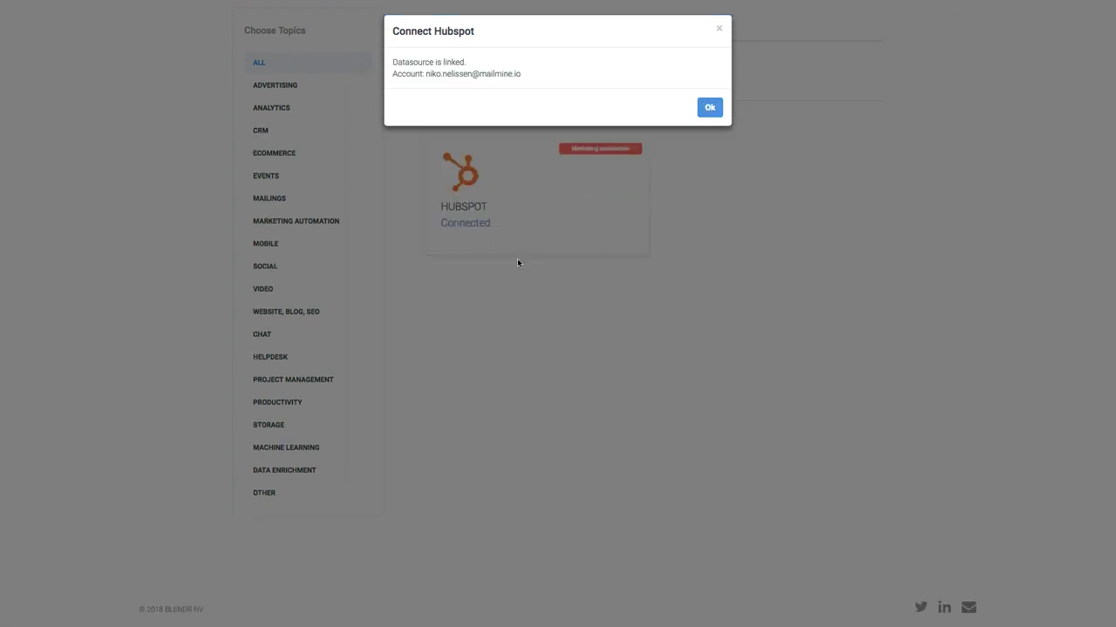
{"action": "left_click", "coordinate": [710, 107]}
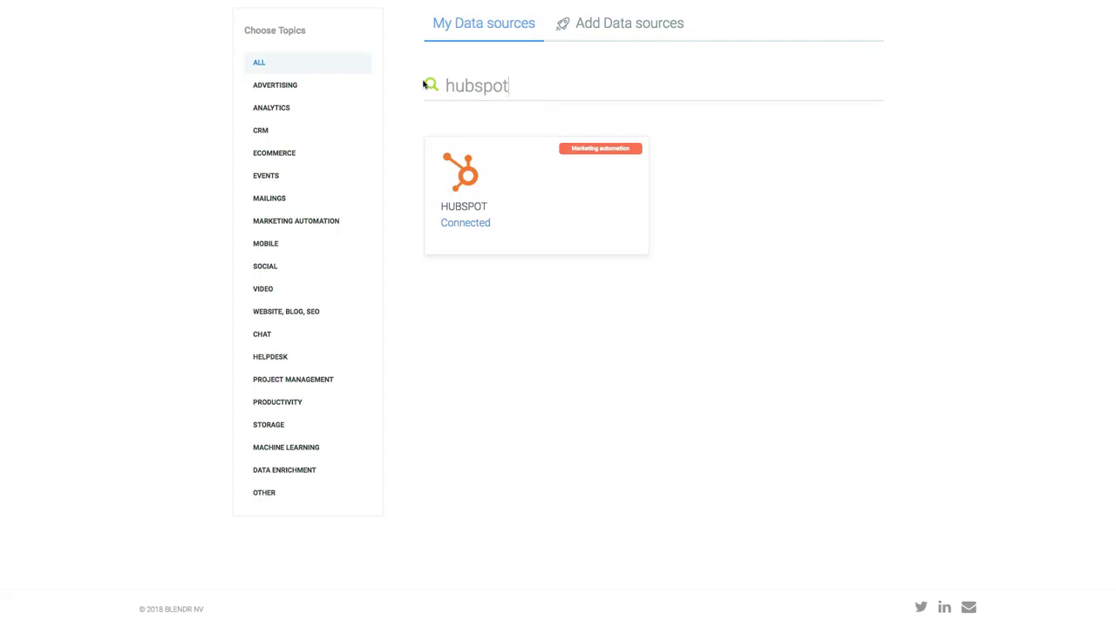
Step: Search 'goog' and link Google Sheets, choosing the Google account and allowing access
{"action": "double_click", "coordinate": [418, 84]}
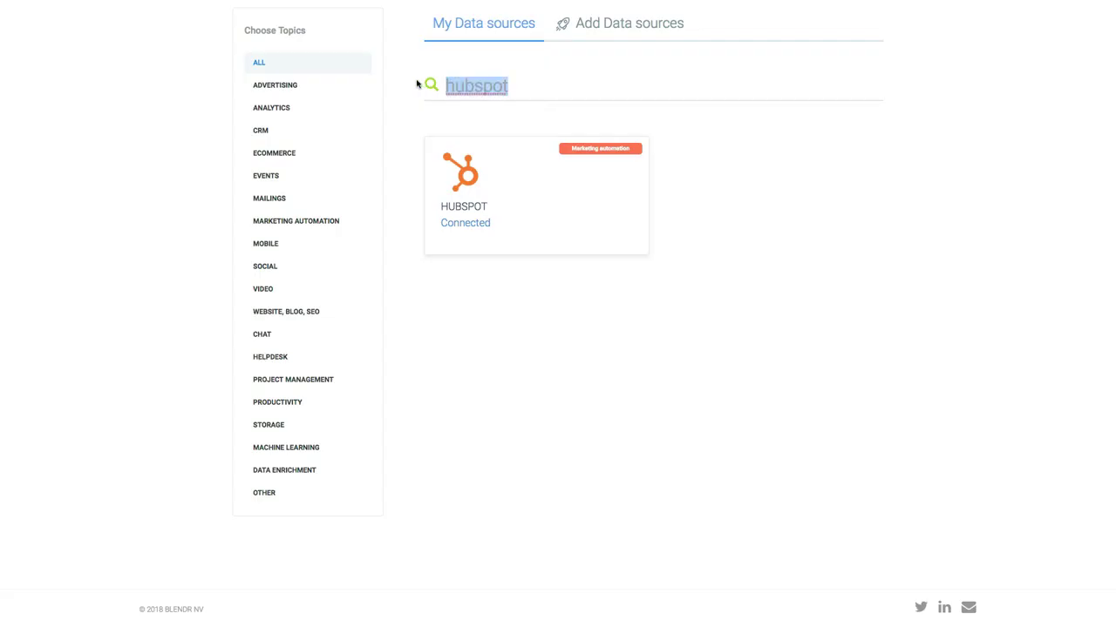
{"action": "type", "text": "google"}
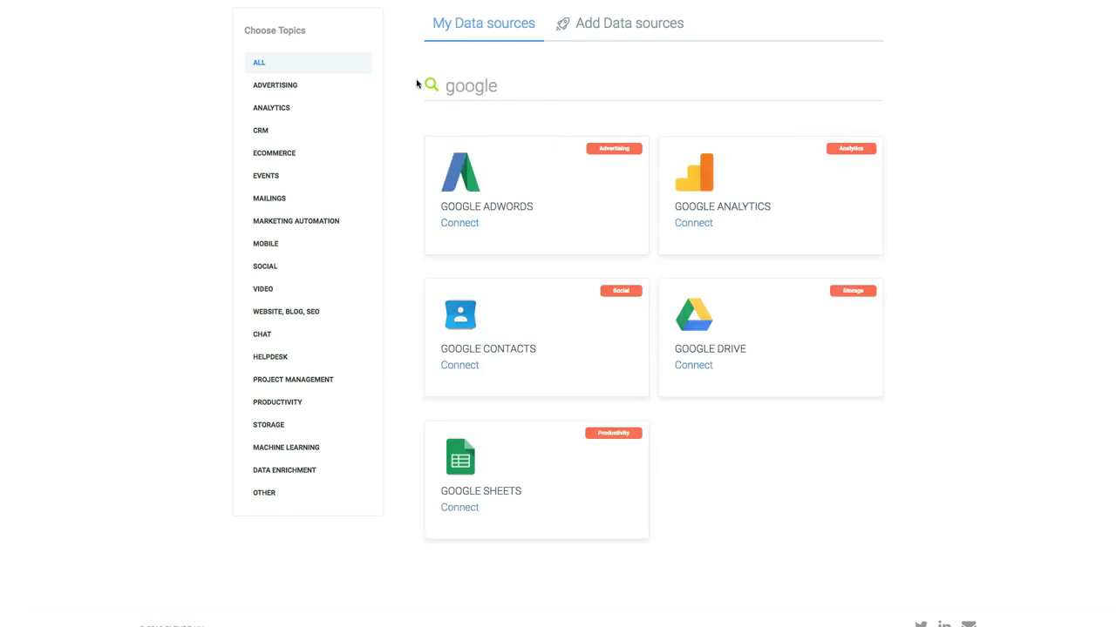
{"action": "left_click", "coordinate": [463, 464]}
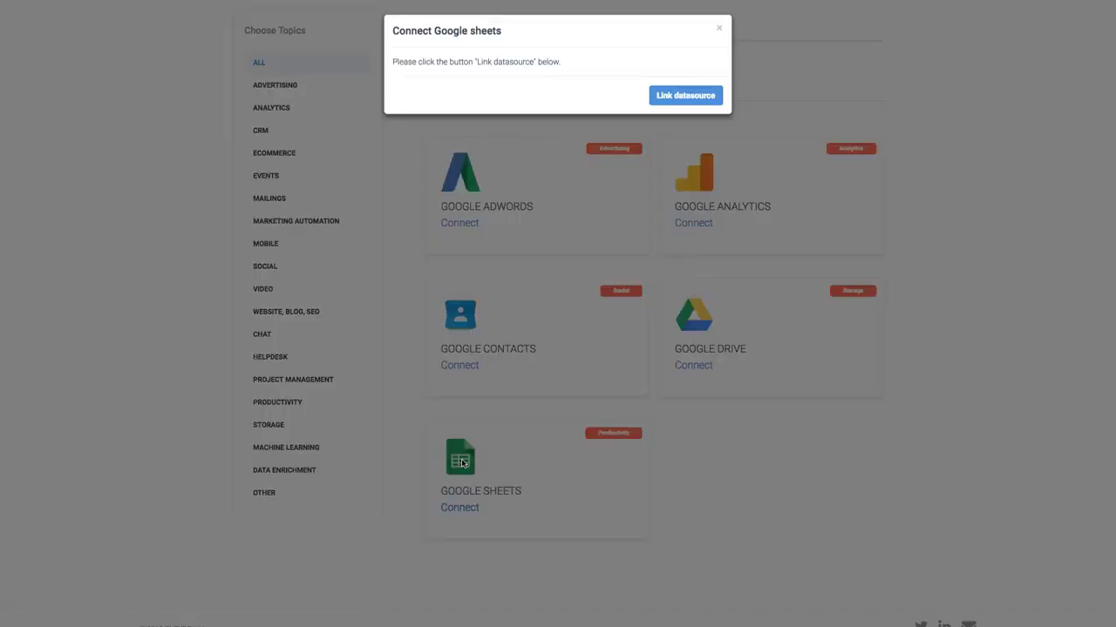
{"action": "left_click", "coordinate": [682, 96]}
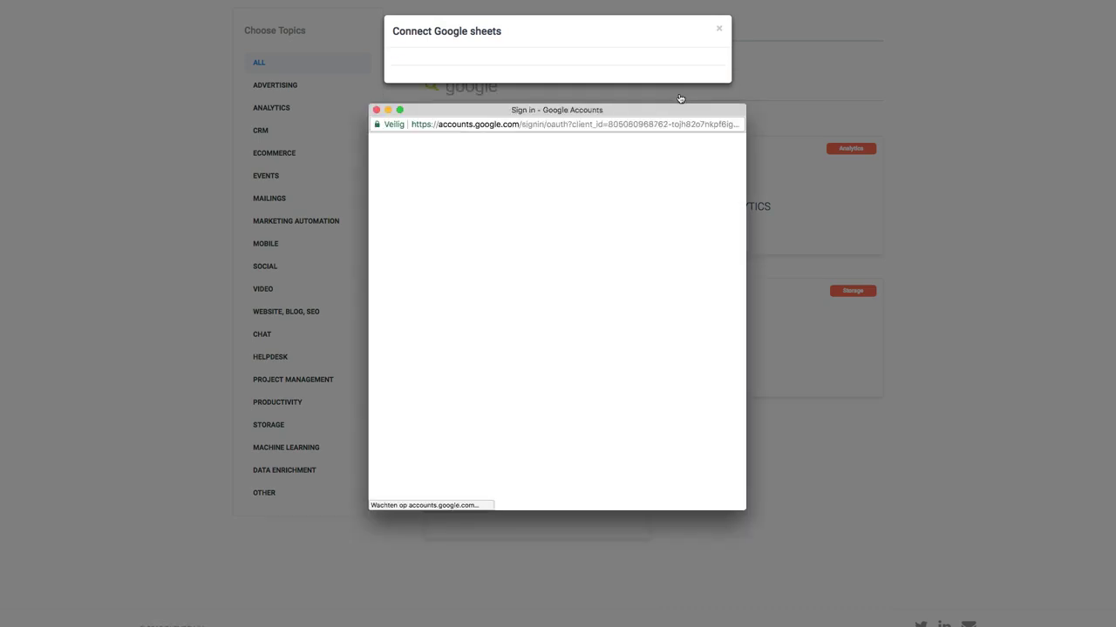
{"action": "left_click", "coordinate": [524, 293]}
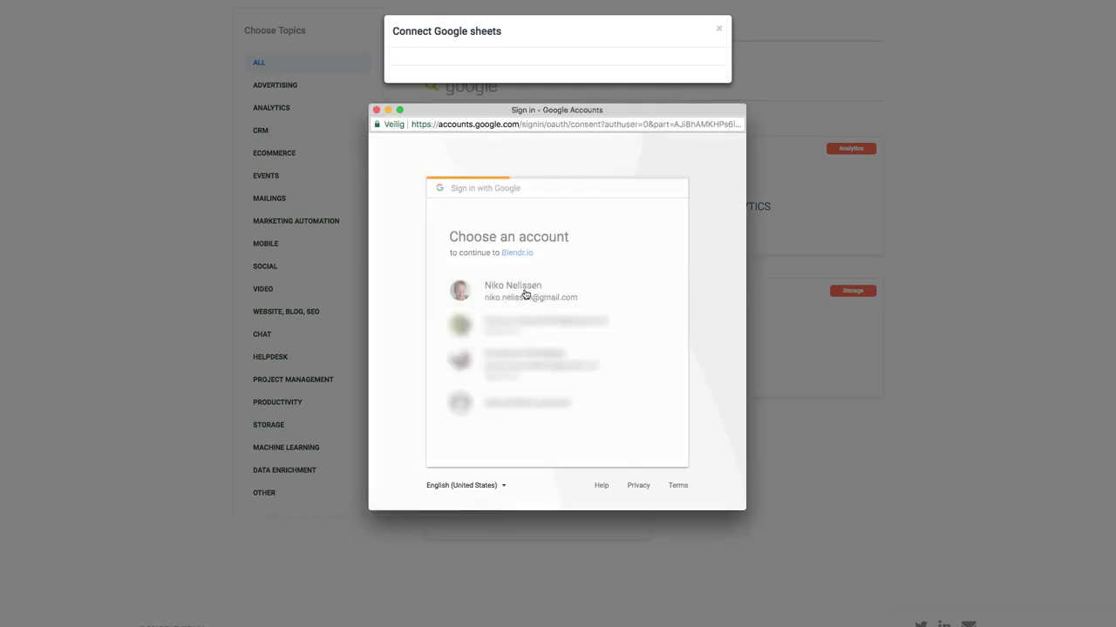
{"action": "left_click", "coordinate": [639, 480]}
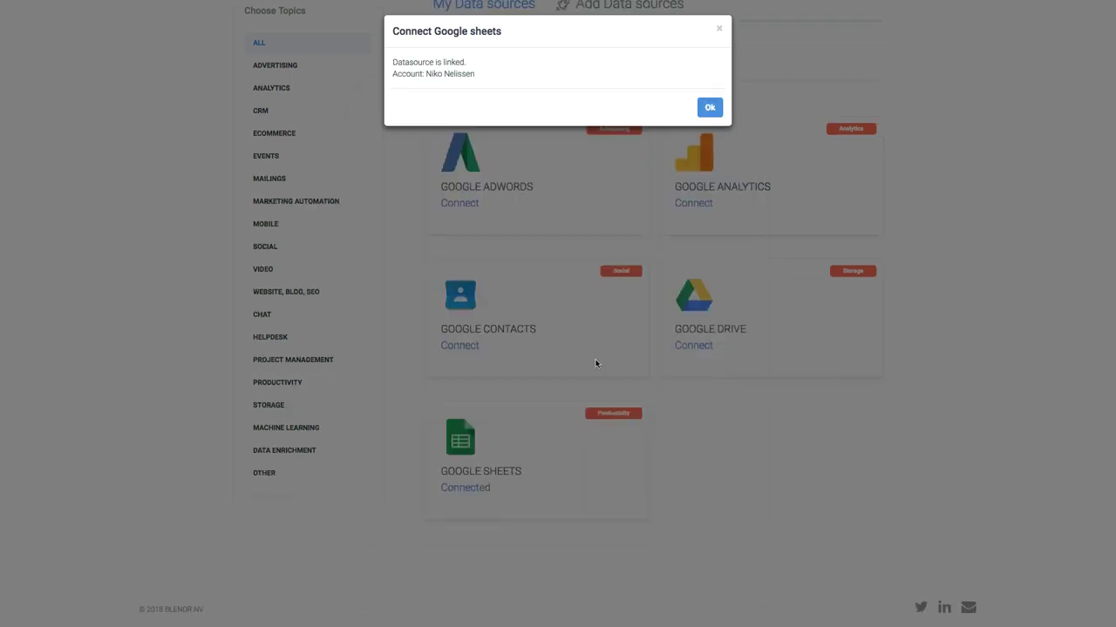
{"action": "left_click", "coordinate": [710, 107]}
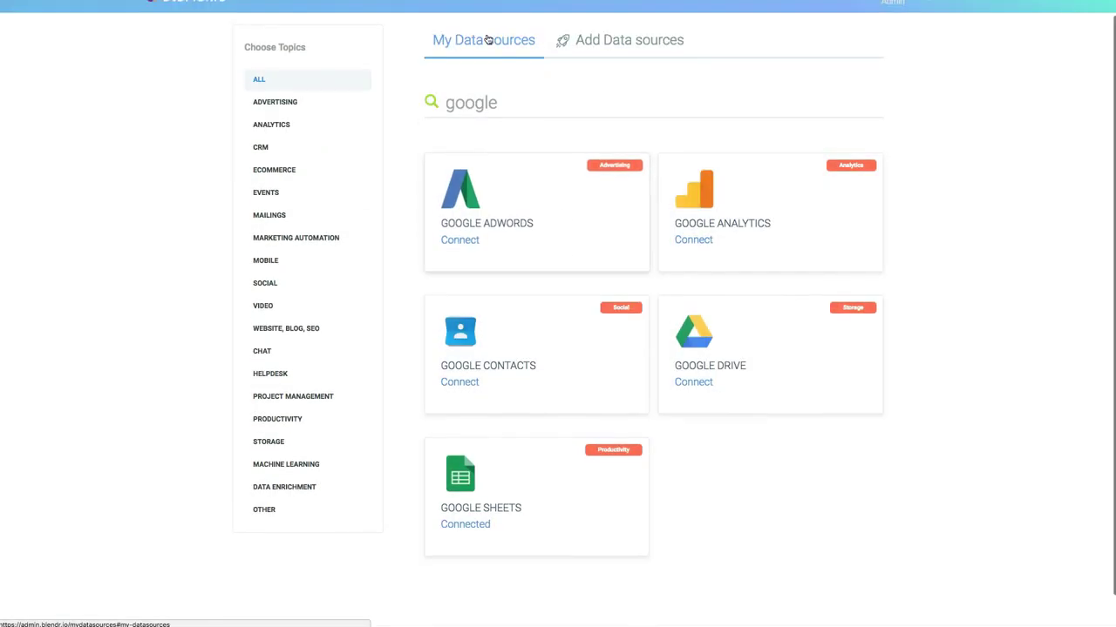
Step: Clear the search box so all connected data sources are listed
{"action": "left_click_drag", "start_coordinate": [511, 103], "coordinate": [420, 109]}
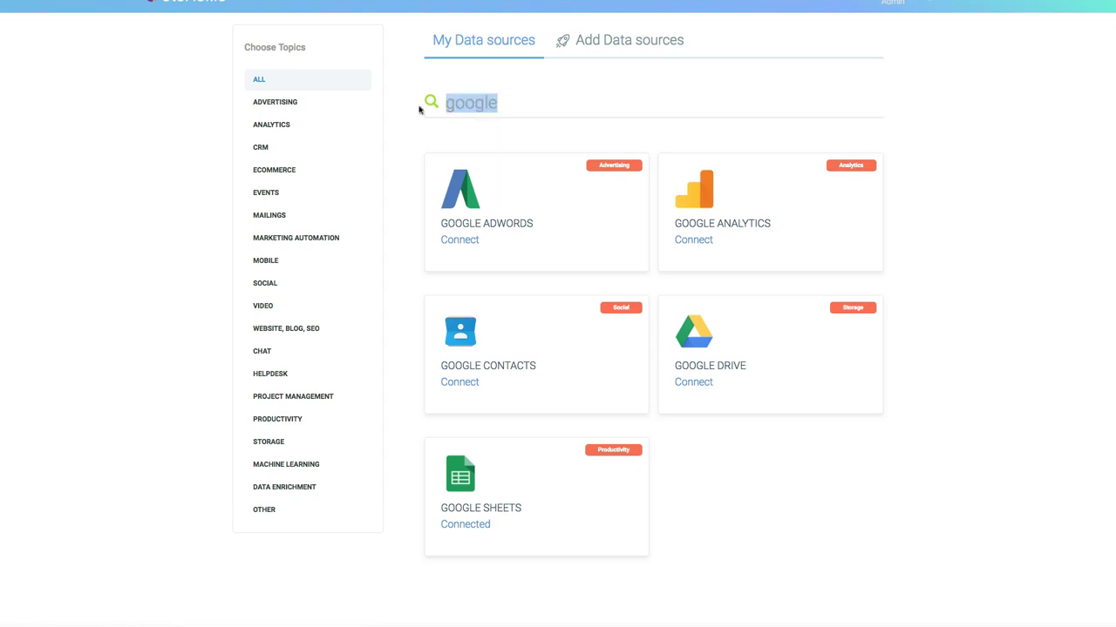
{"action": "key", "text": "BackSpace"}
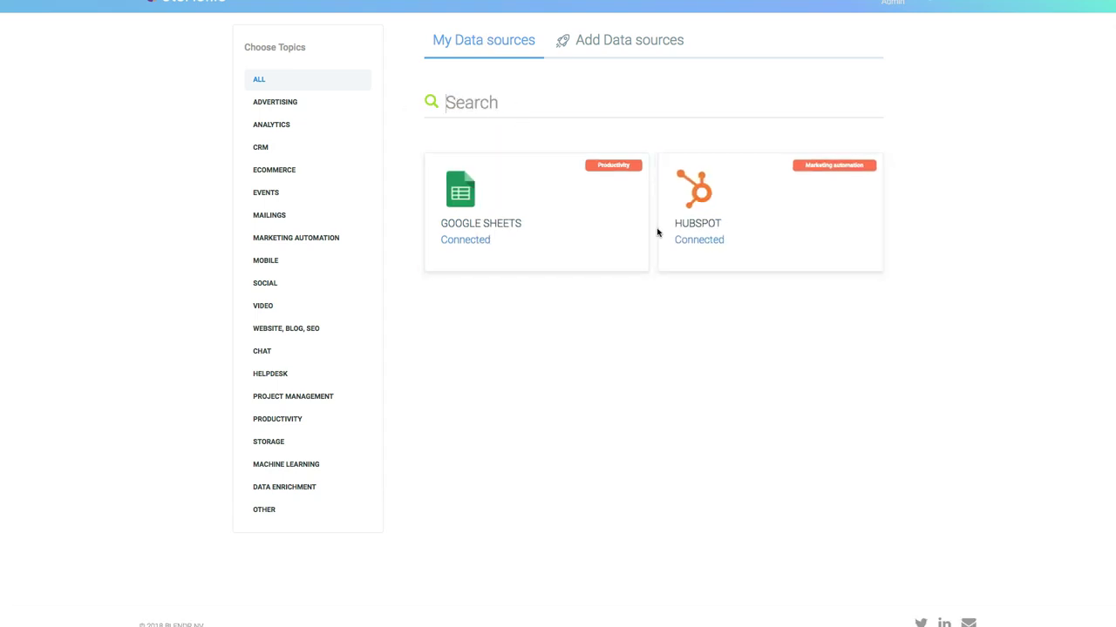
{"action": "scroll", "coordinate": [615, 287], "scroll_direction": "up", "scroll_amount": 2}
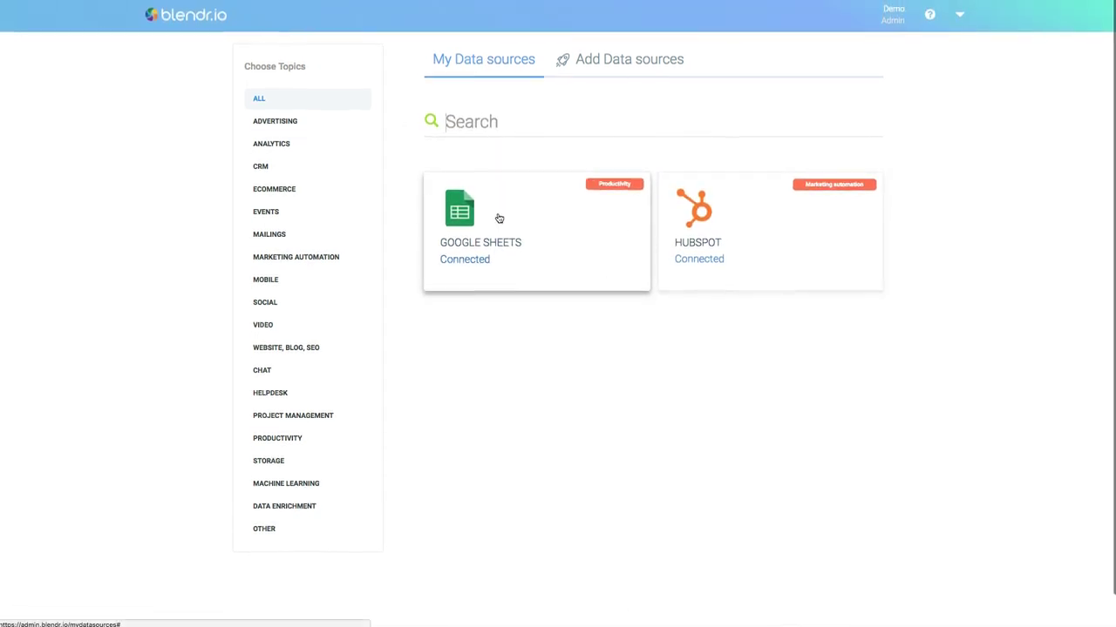
Step: From the Data Hub home, add a new data blend using Start from blank
{"action": "left_click", "coordinate": [193, 18]}
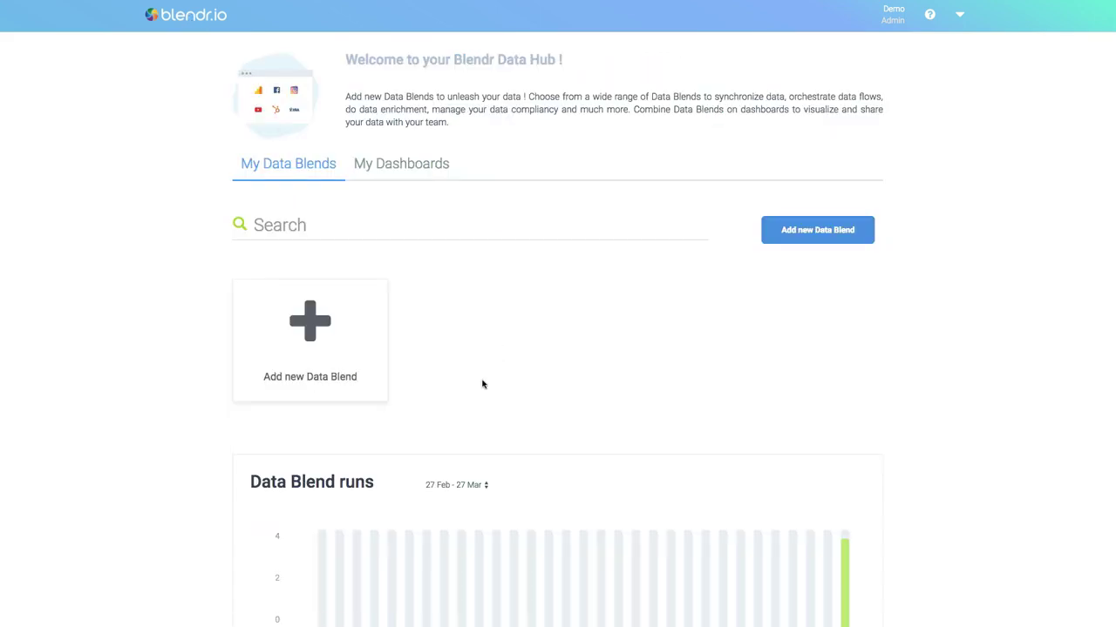
{"action": "left_click", "coordinate": [344, 345]}
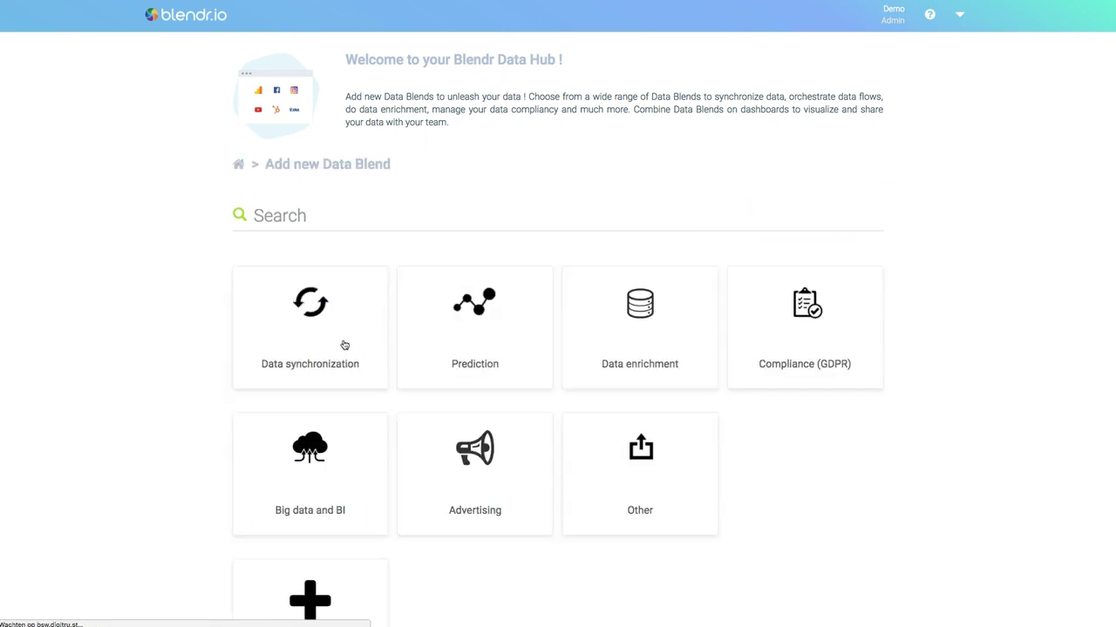
{"action": "scroll", "coordinate": [811, 480], "scroll_direction": "down", "scroll_amount": 2}
{"action": "scroll", "coordinate": [812, 480], "scroll_direction": "down", "scroll_amount": 2}
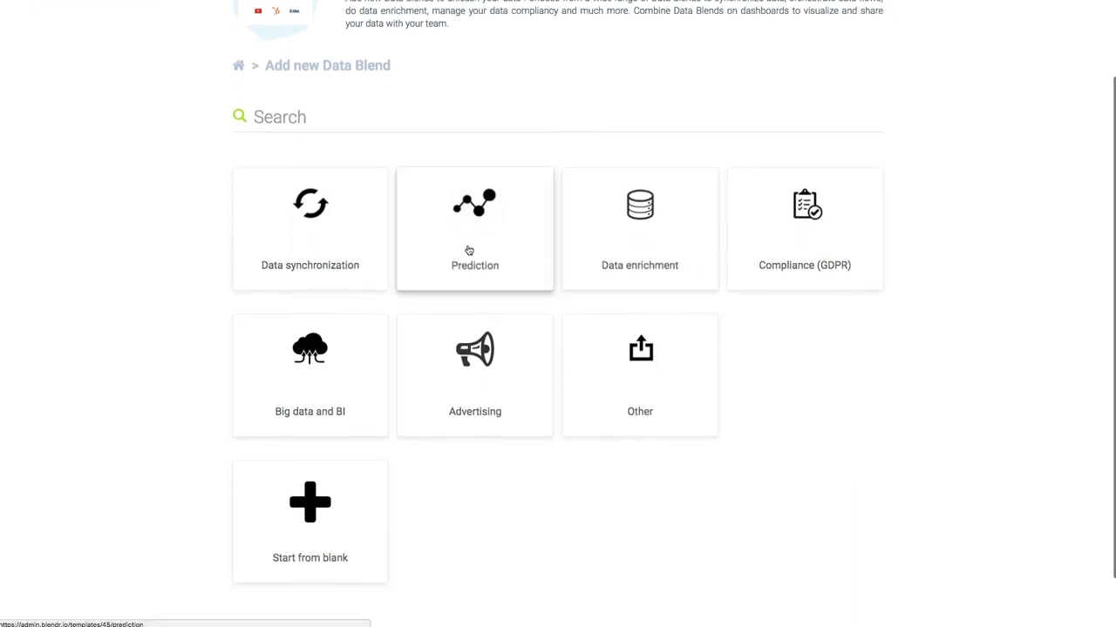
{"action": "left_click", "coordinate": [352, 520]}
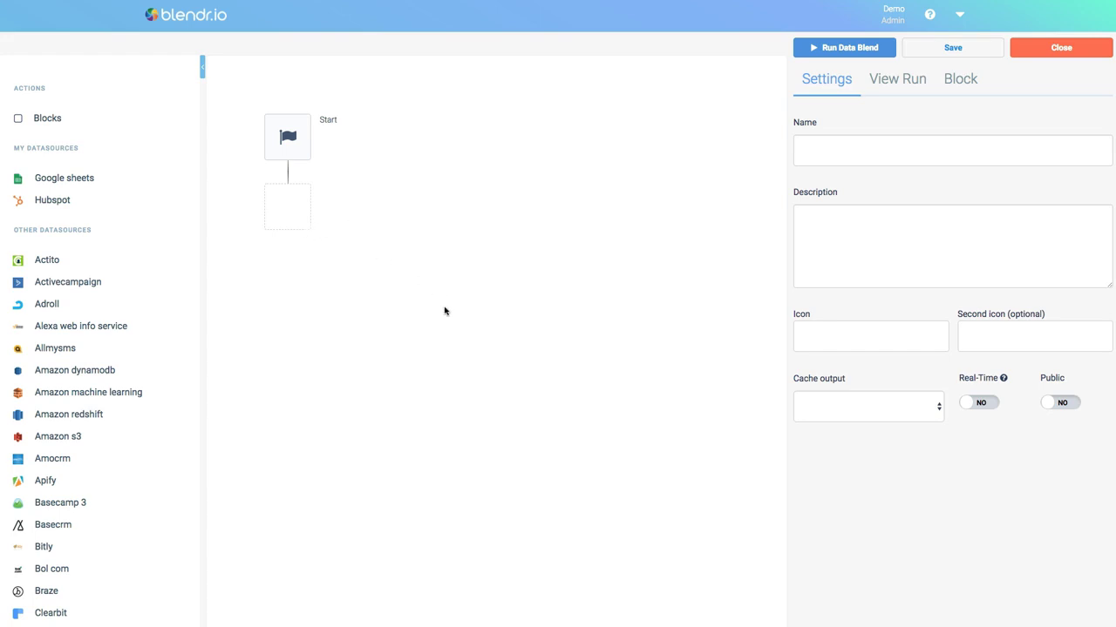
Step: Drag HubSpot's List Contacts action into the empty slot under Start
{"action": "left_click", "coordinate": [52, 202]}
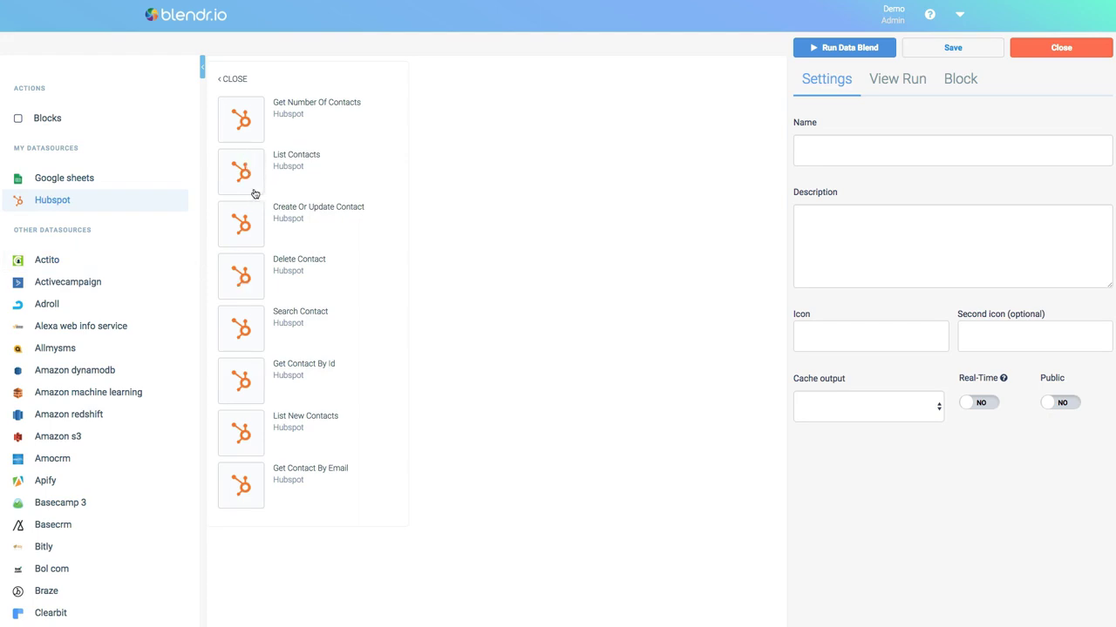
{"action": "left_click_drag", "start_coordinate": [245, 175], "coordinate": [291, 212]}
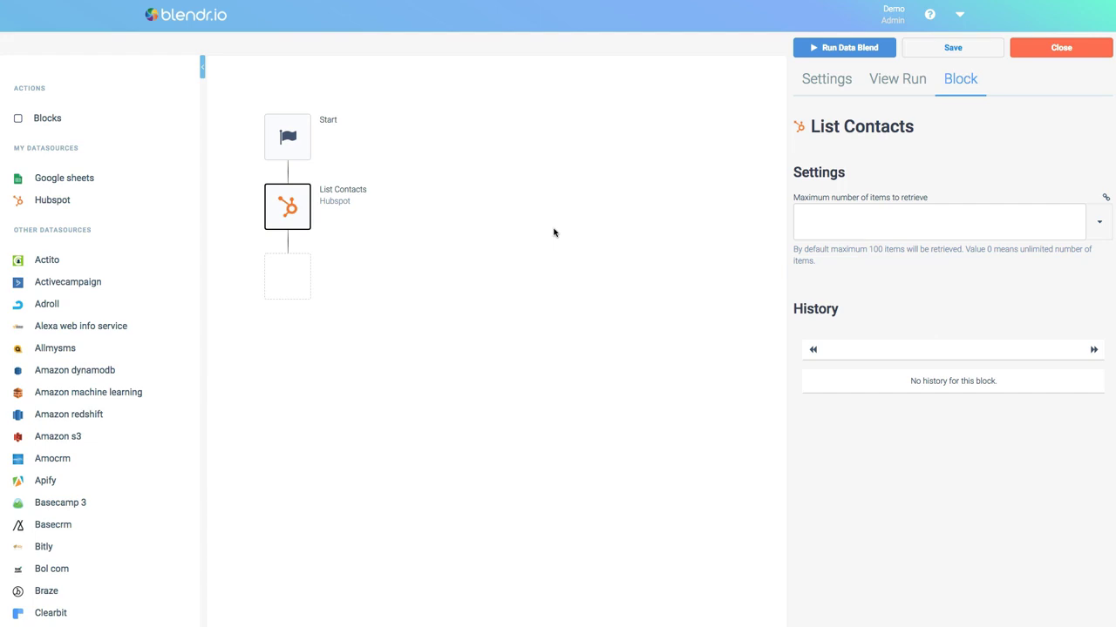
Step: Save the blend with the name 'Hubspot' and run it
{"action": "left_click", "coordinate": [953, 48]}
{"action": "left_click", "coordinate": [889, 148]}
{"action": "type", "text": "H"}
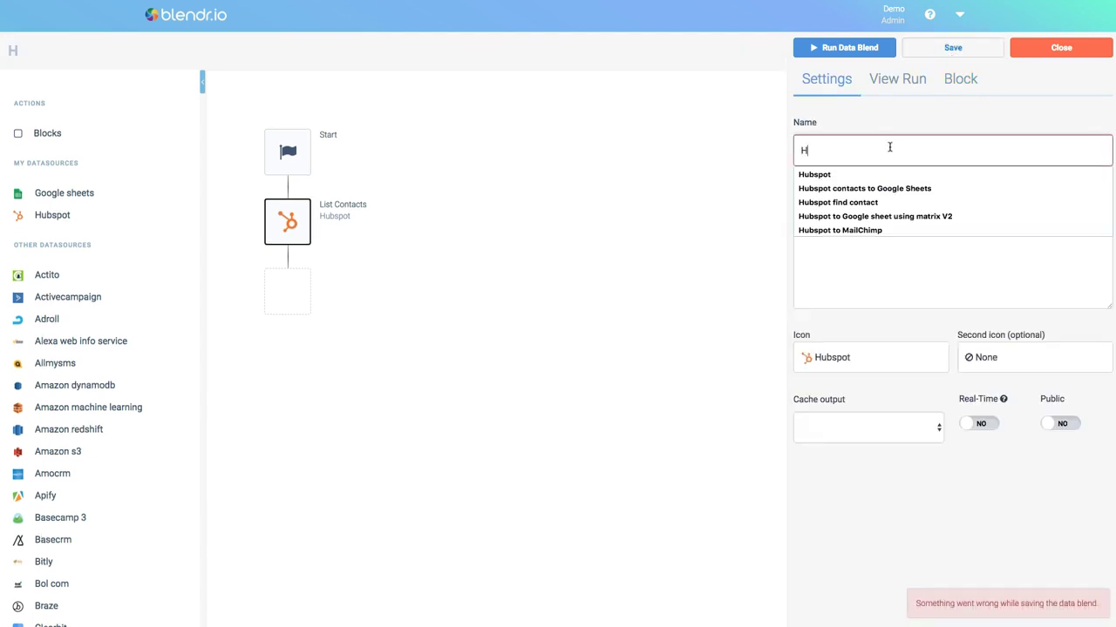
{"action": "type", "text": "ubspot"}
{"action": "left_click", "coordinate": [963, 51]}
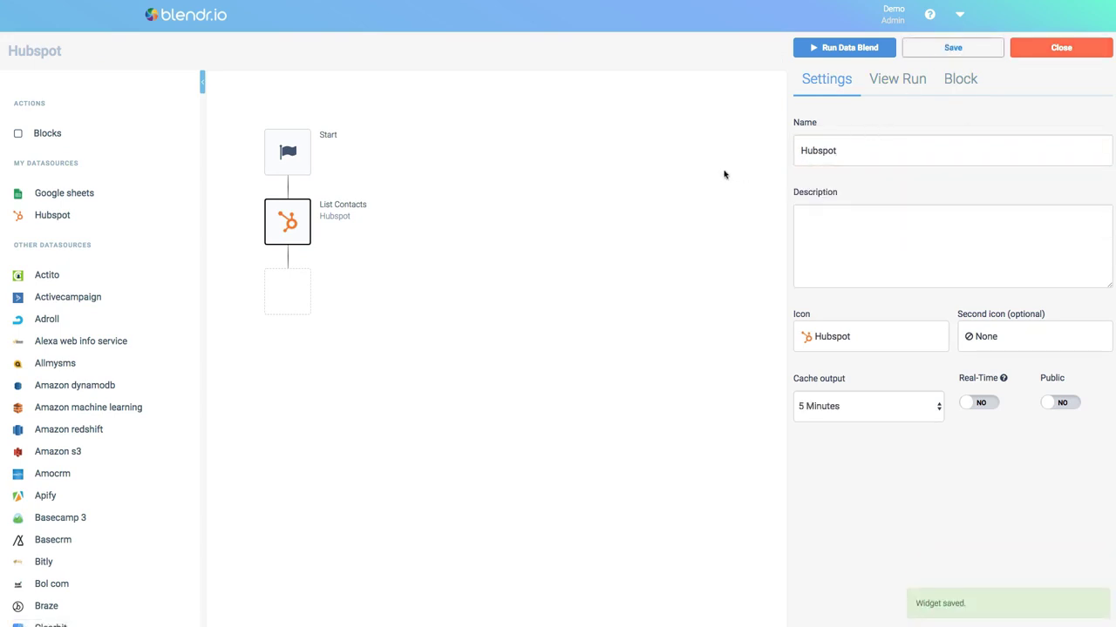
{"action": "left_click", "coordinate": [854, 48]}
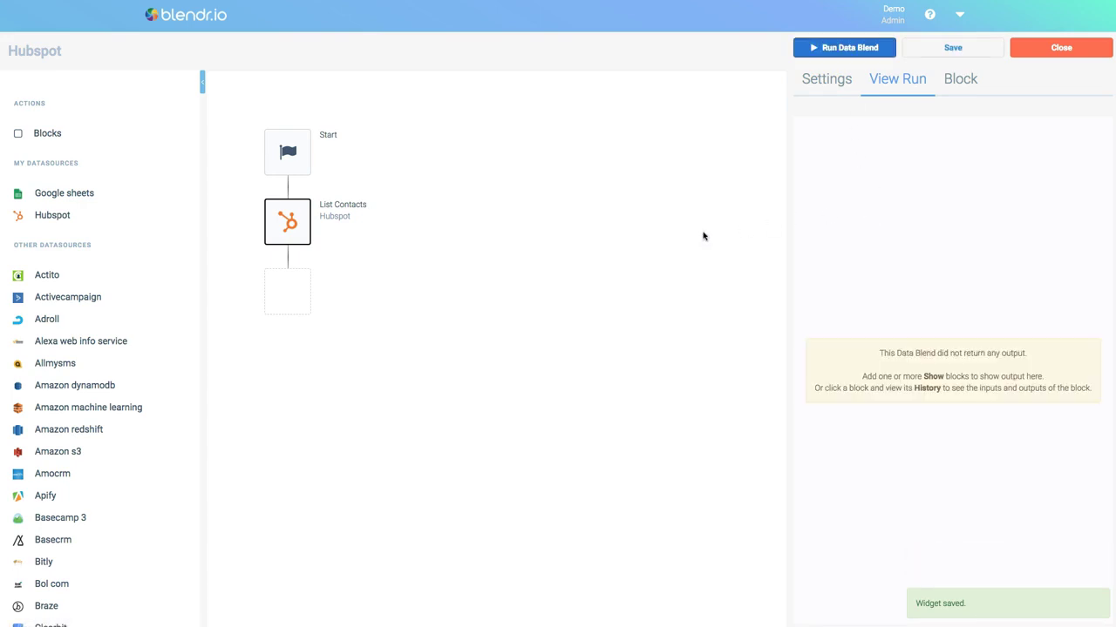
Step: Inspect the List Contacts run history showing 50 returned contacts
{"action": "left_click", "coordinate": [290, 223]}
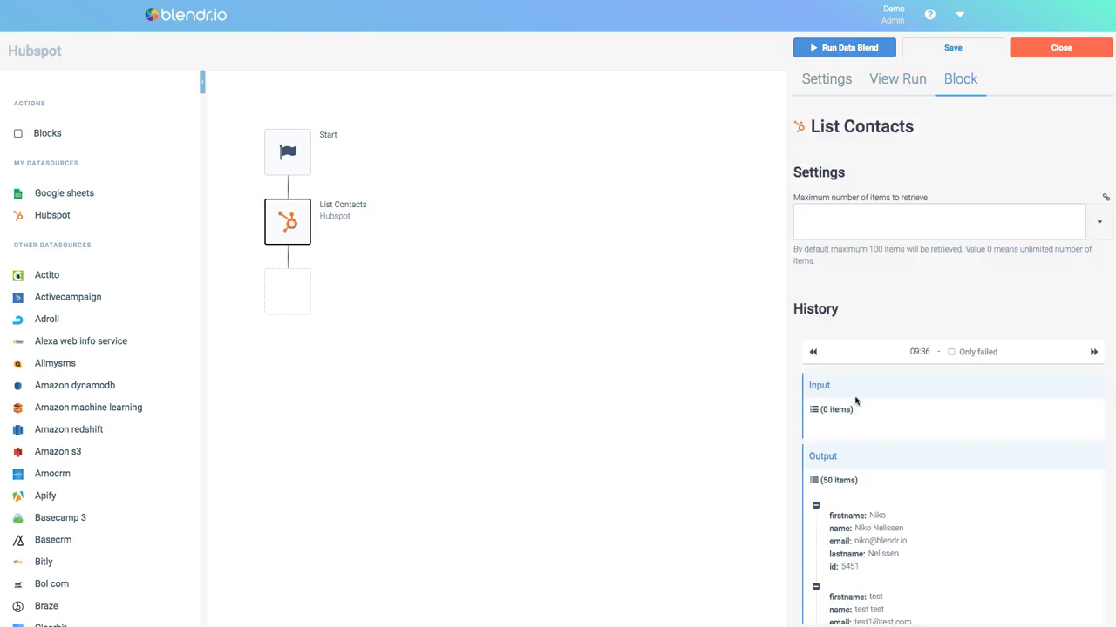
{"action": "scroll", "coordinate": [891, 577], "scroll_direction": "down", "scroll_amount": 2}
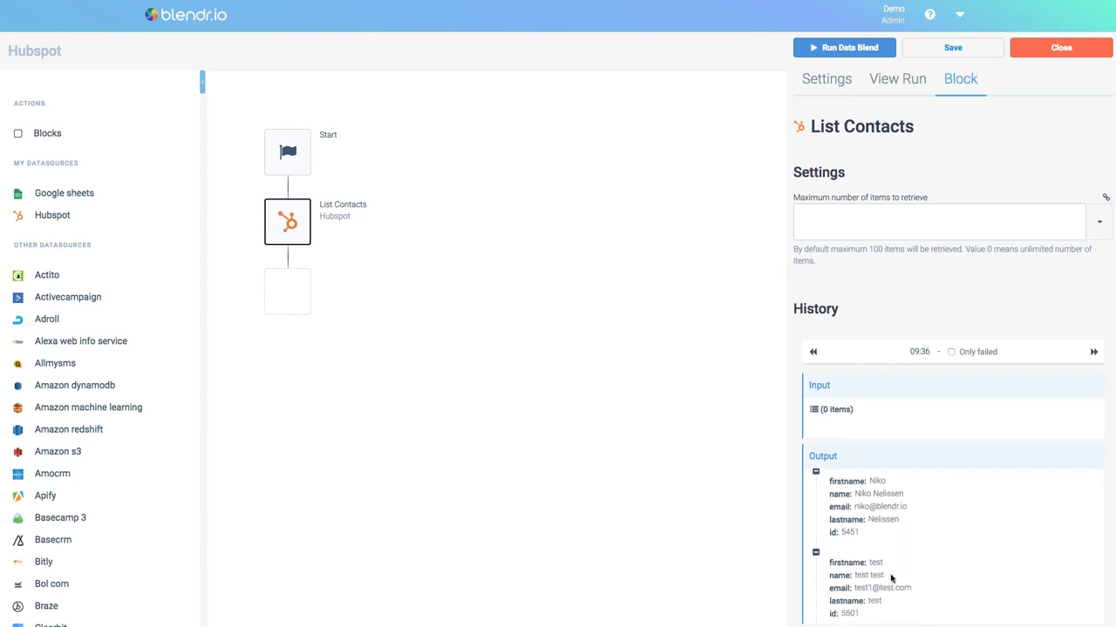
{"action": "scroll", "coordinate": [891, 577], "scroll_direction": "down", "scroll_amount": 6}
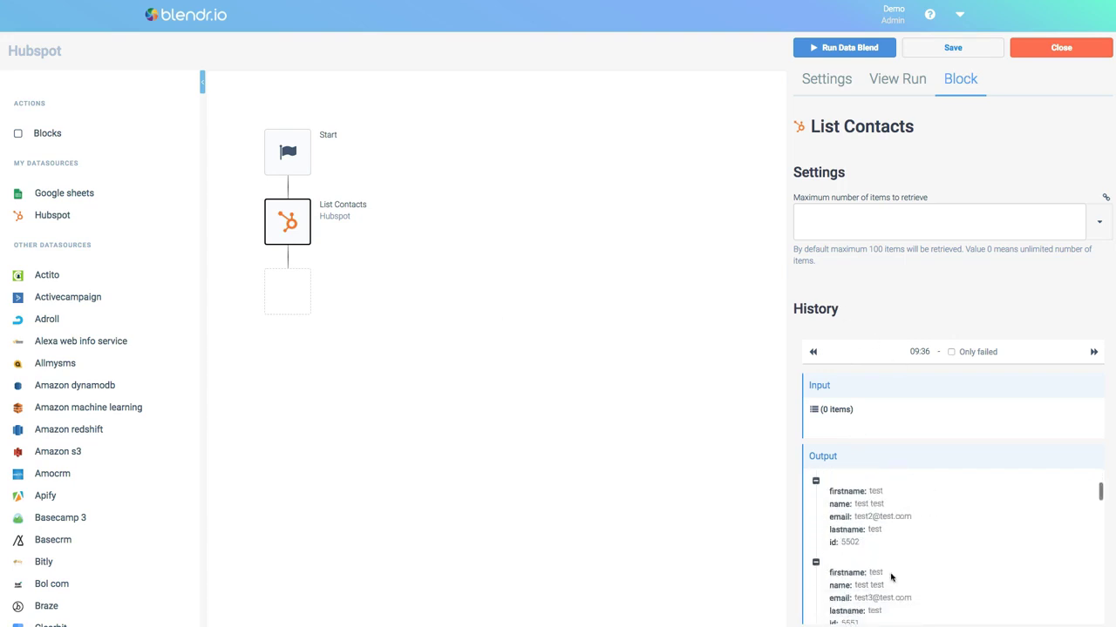
{"action": "scroll", "coordinate": [890, 577], "scroll_direction": "down", "scroll_amount": 6}
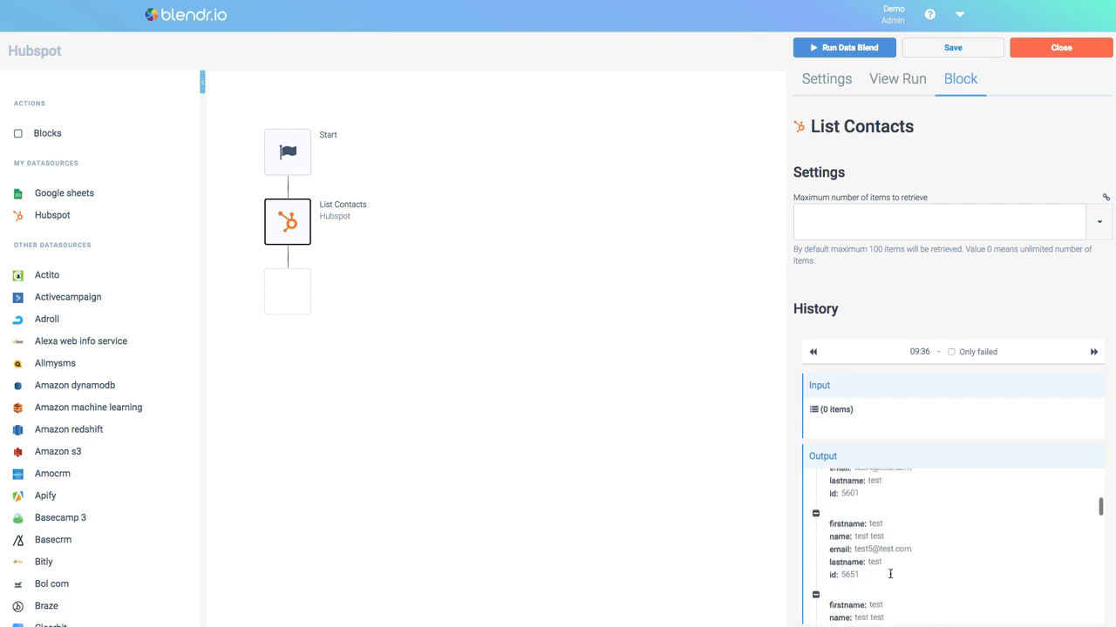
{"action": "scroll", "coordinate": [890, 577], "scroll_direction": "down", "scroll_amount": 2}
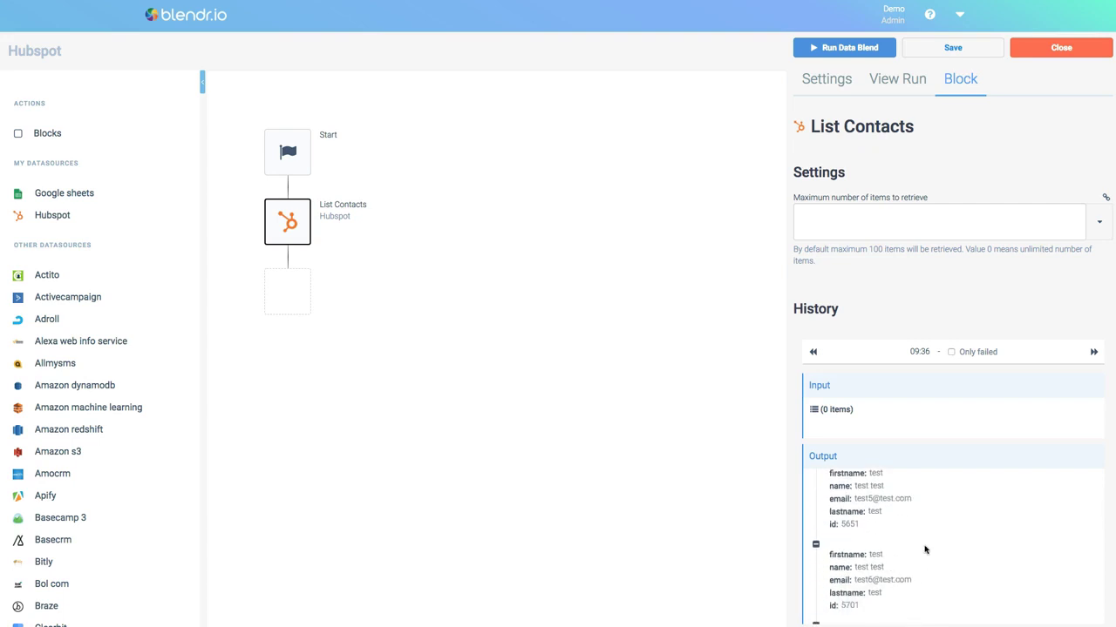
{"action": "scroll", "coordinate": [935, 551], "scroll_direction": "down", "scroll_amount": 2}
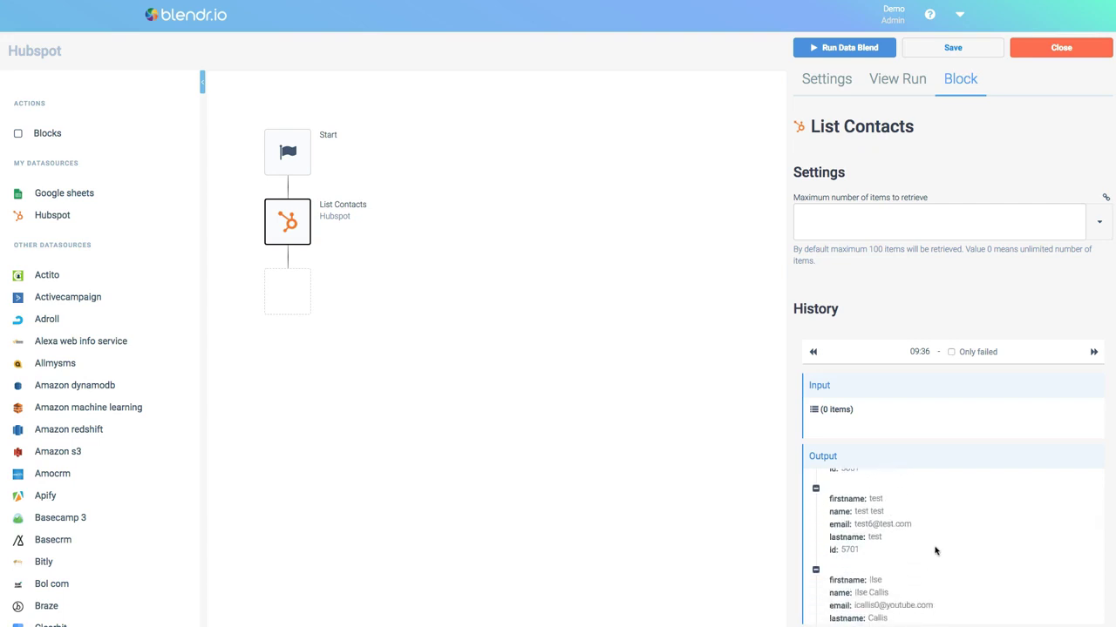
{"action": "scroll", "coordinate": [935, 551], "scroll_direction": "down", "scroll_amount": 1}
{"action": "scroll", "coordinate": [935, 550], "scroll_direction": "up", "scroll_amount": 10}
{"action": "mouse_move", "coordinate": [335, 235]}
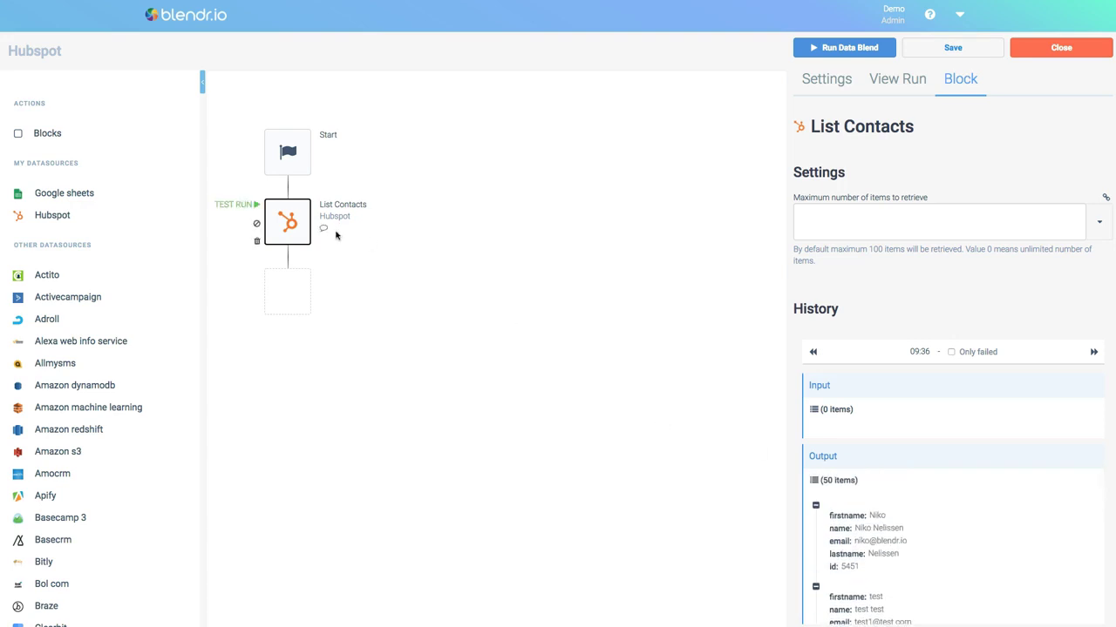
Step: Drag Google Sheets' Append Rows To Sheet action into the slot below List Contacts
{"action": "left_click", "coordinate": [62, 195]}
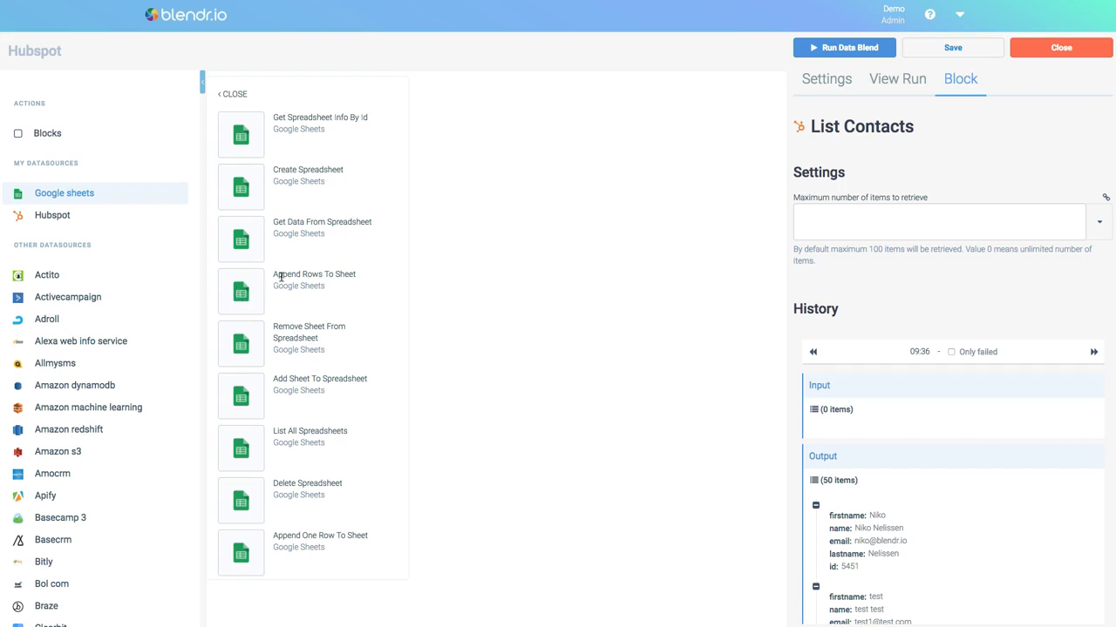
{"action": "left_click_drag", "start_coordinate": [241, 295], "coordinate": [288, 299]}
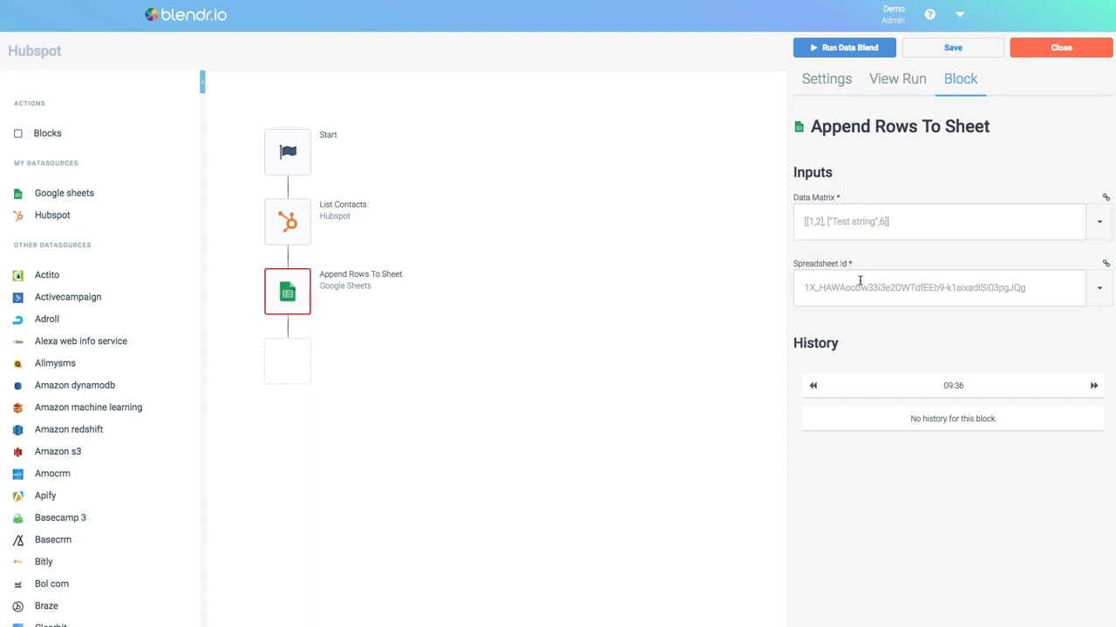
Step: Set the Spreadsheet Id to the spreadsheet 'test' via lookup
{"action": "left_click", "coordinate": [1103, 290]}
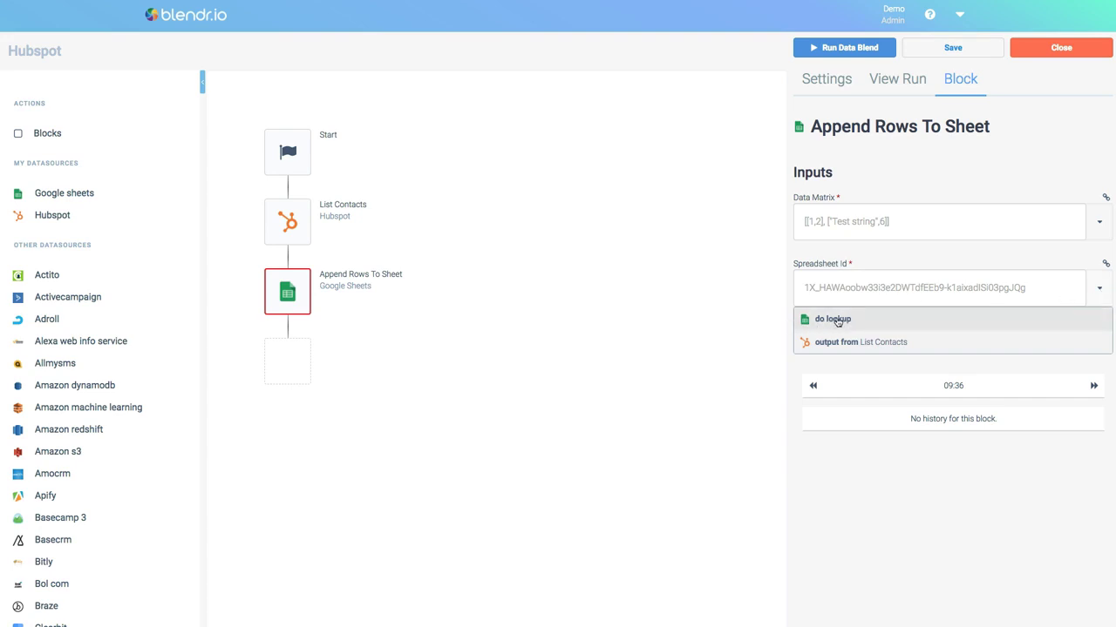
{"action": "left_click", "coordinate": [838, 322]}
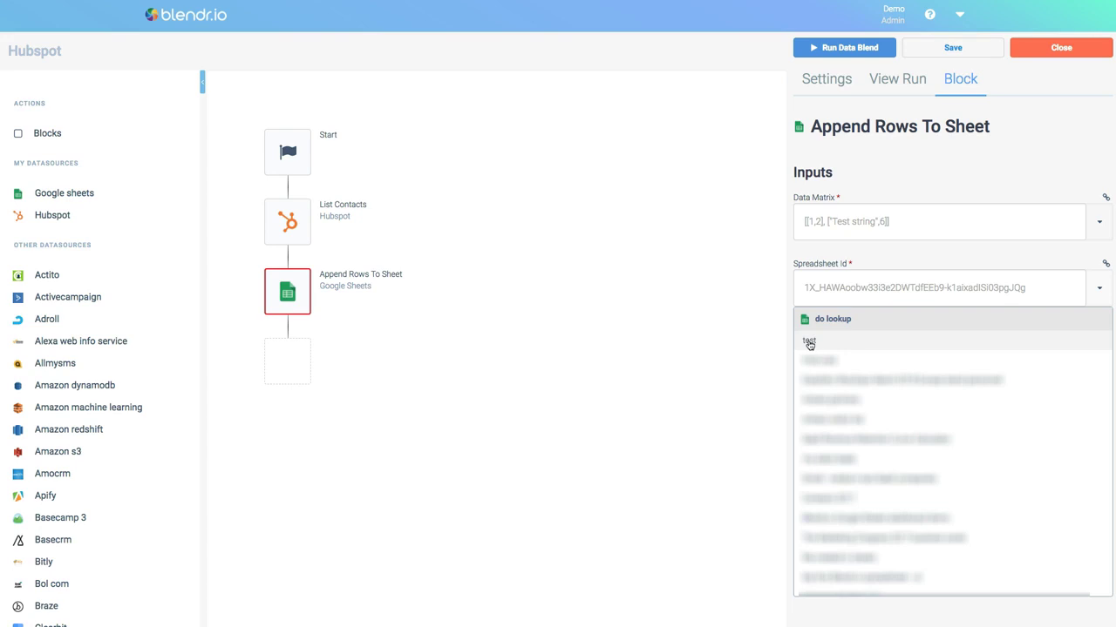
{"action": "left_click", "coordinate": [809, 343]}
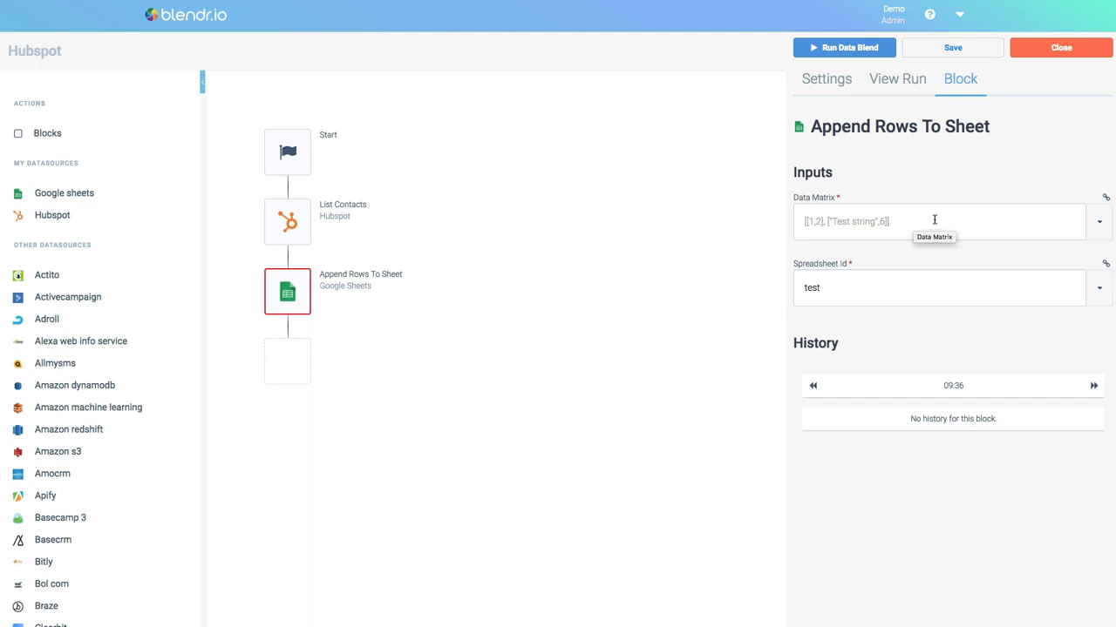
Step: Set the Data Matrix to the List Contacts output
{"action": "left_click", "coordinate": [1100, 226]}
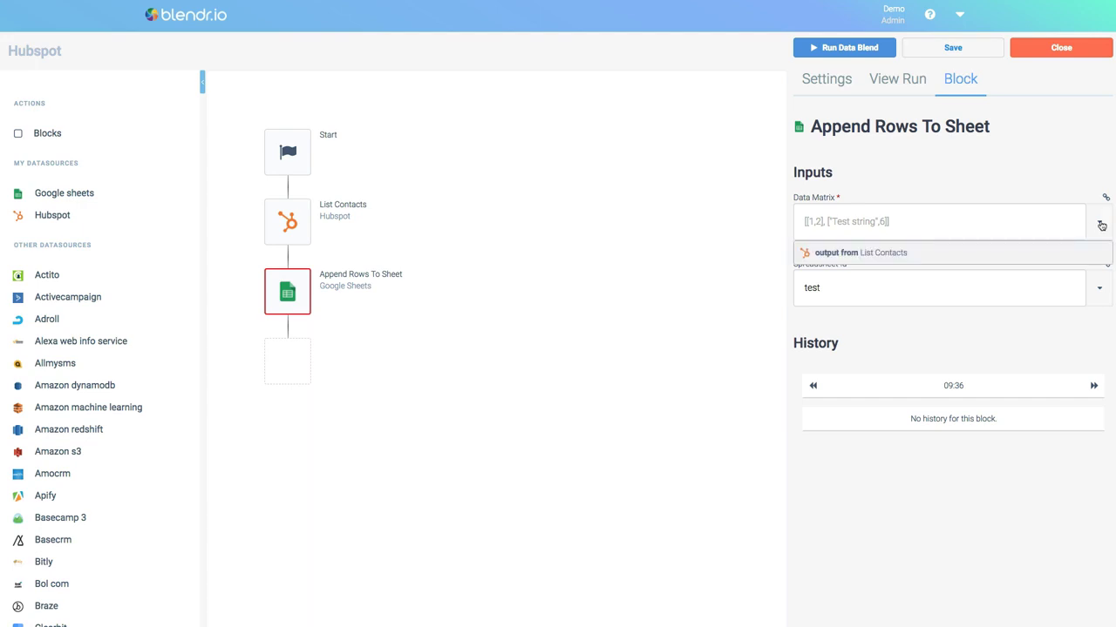
{"action": "left_click", "coordinate": [807, 258]}
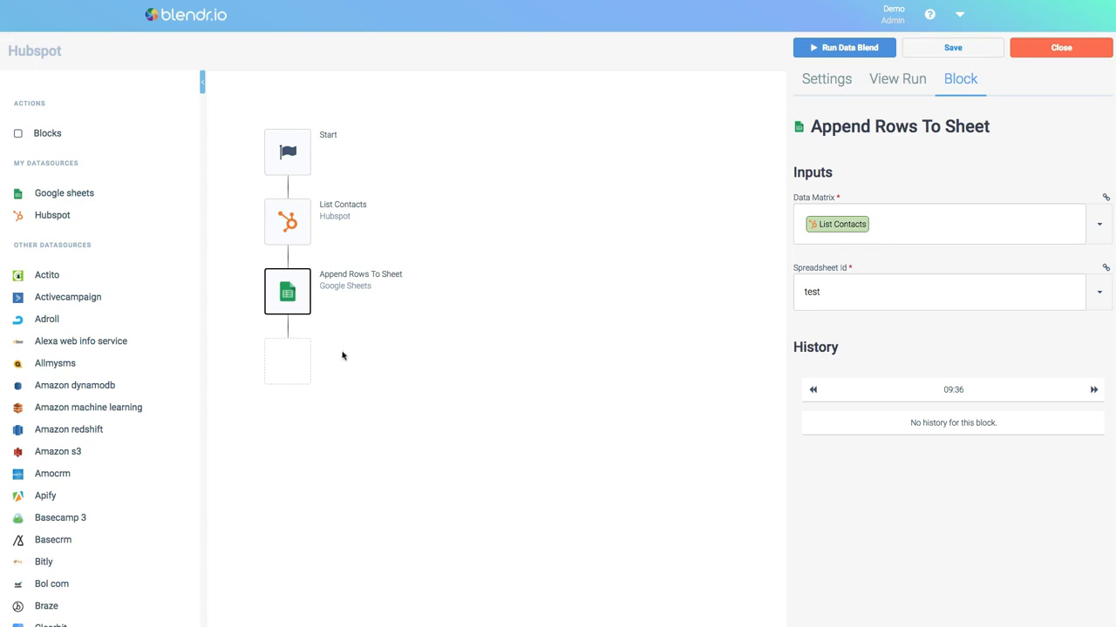
{"action": "mouse_move", "coordinate": [290, 224]}
Step: Run the Hubspot data blend to append contacts to the test sheet
{"action": "left_click", "coordinate": [849, 48]}
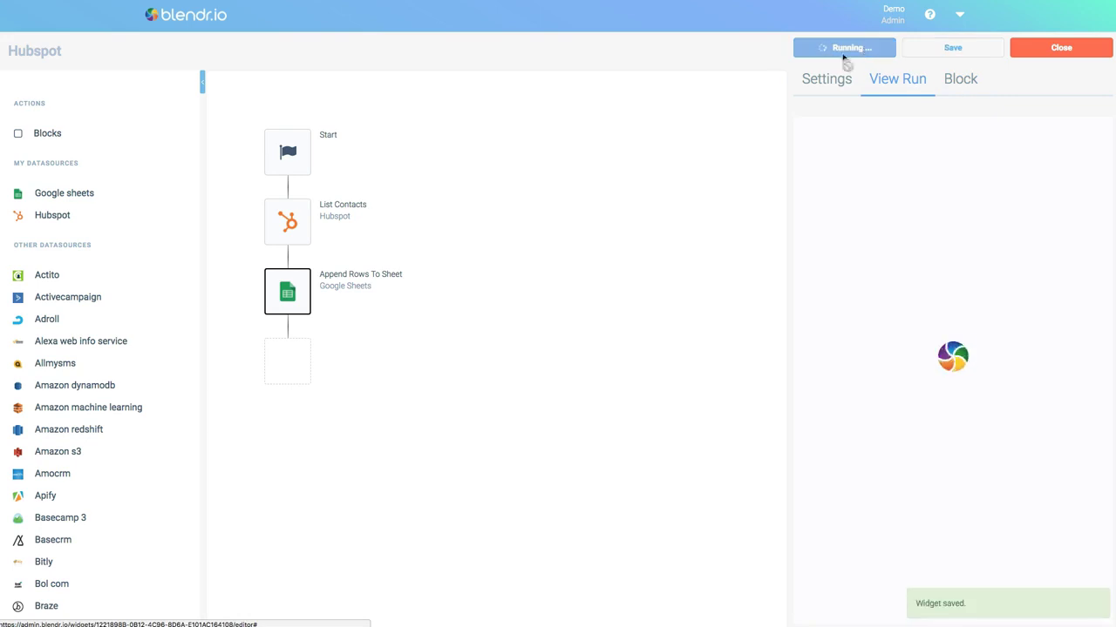